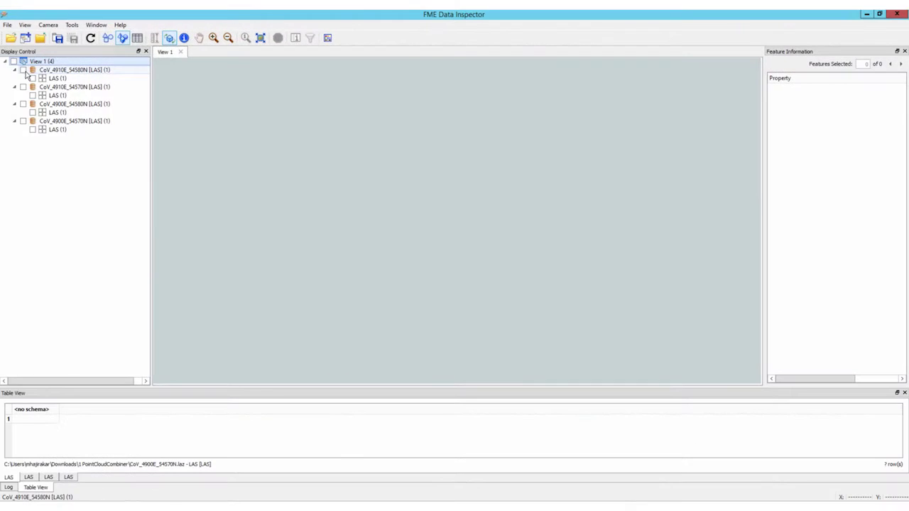
Step: Tick the four CoV LAS tile checkboxes to show them together in View 1
{"action": "left_click", "coordinate": [22, 70]}
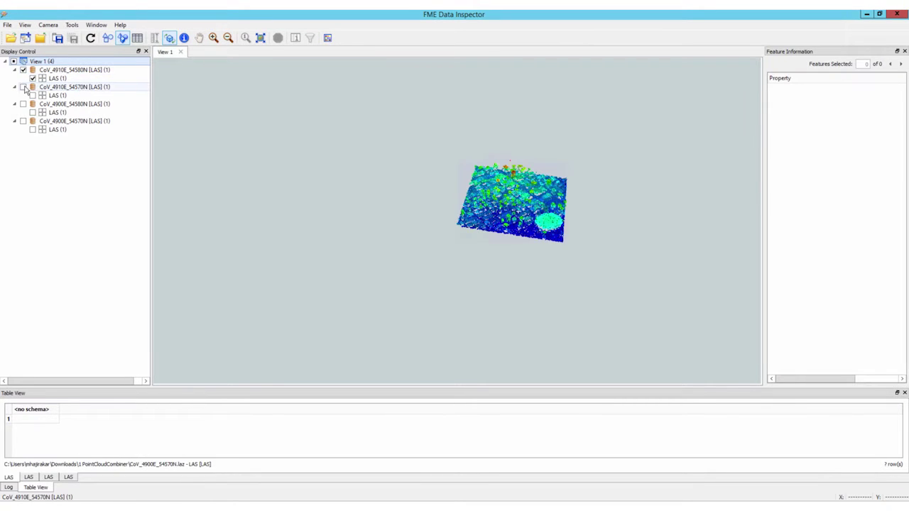
{"action": "left_click", "coordinate": [23, 87]}
{"action": "left_click", "coordinate": [23, 103]}
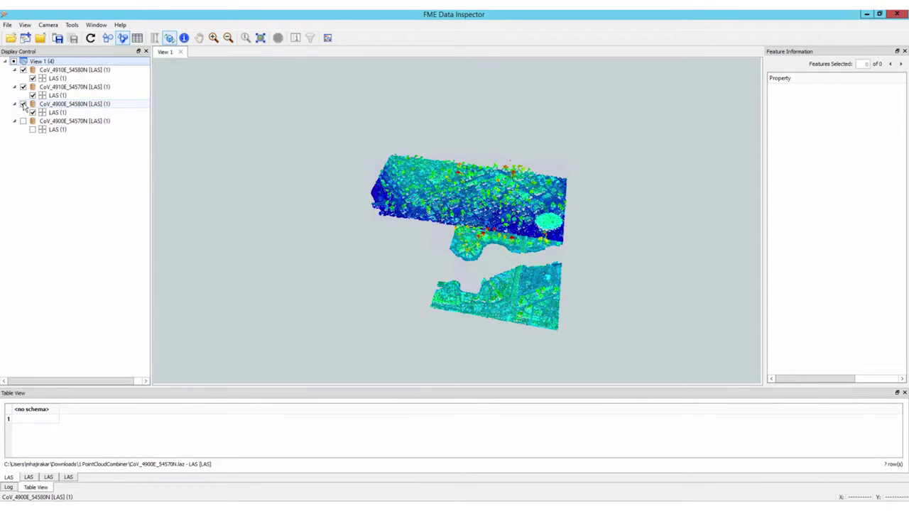
{"action": "left_click", "coordinate": [23, 121]}
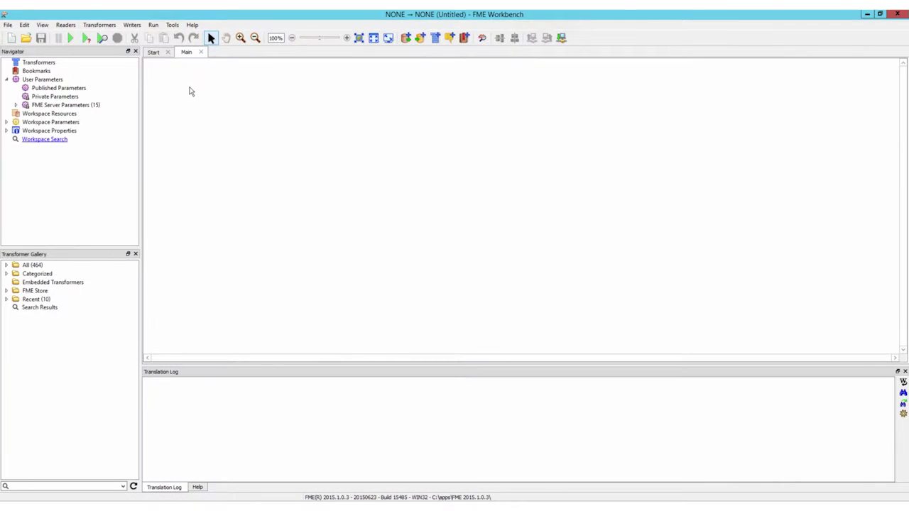
Step: Add an ASPRS LAS reader with all four .laz tiles selected as its dataset
{"action": "left_click", "coordinate": [67, 26]}
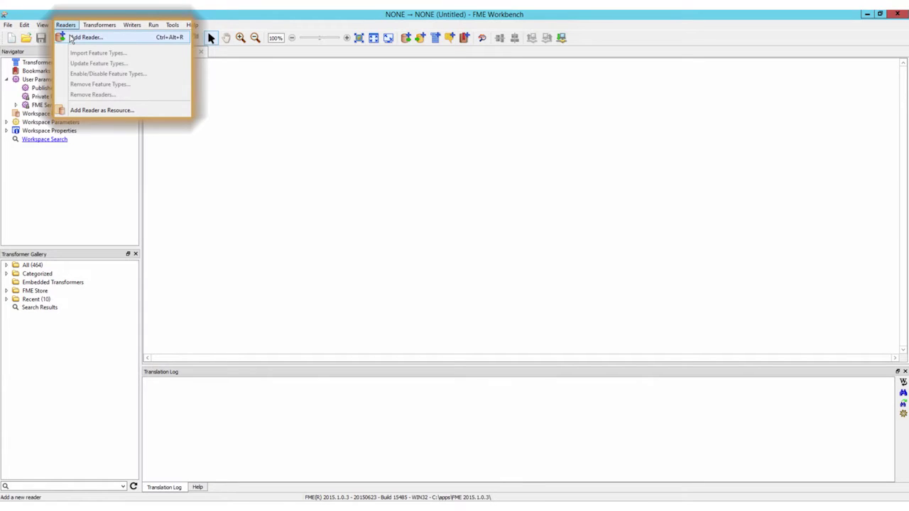
{"action": "left_click", "coordinate": [86, 38]}
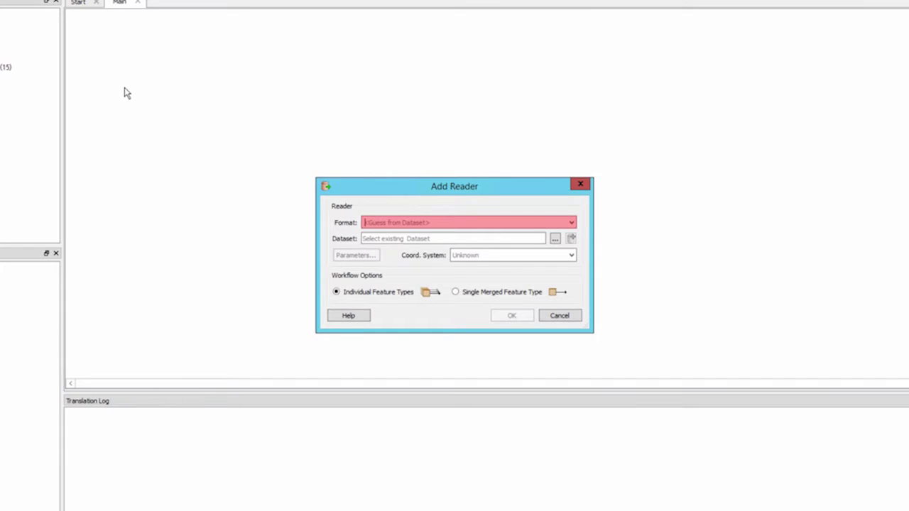
{"action": "type", "text": "LAS"}
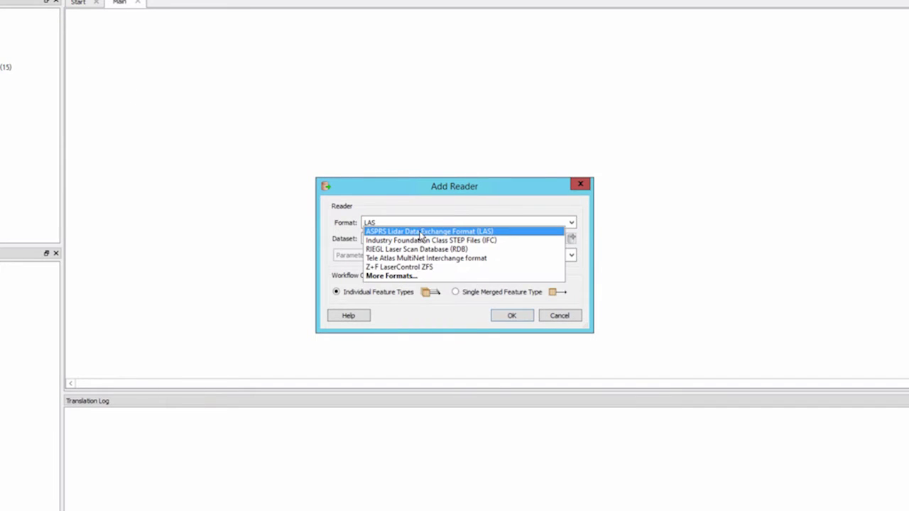
{"action": "key", "text": "Tab"}
{"action": "left_click", "coordinate": [555, 239]}
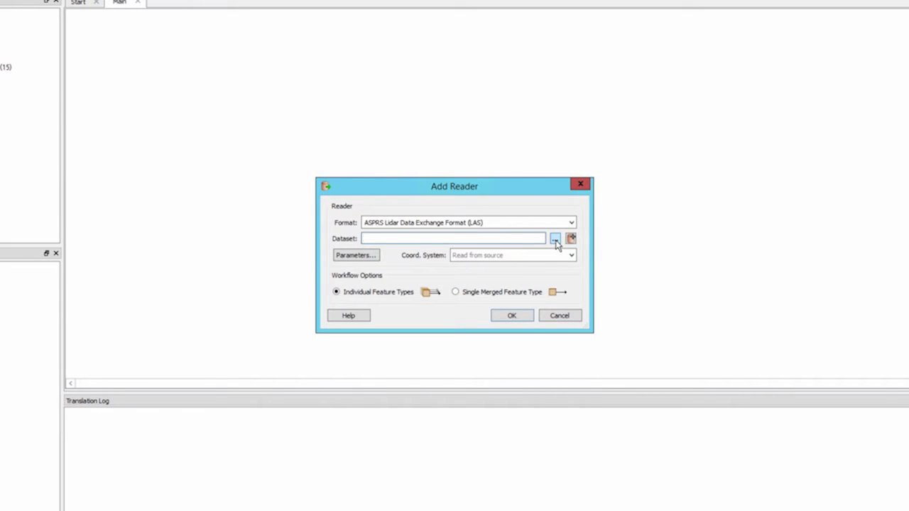
{"action": "left_click", "coordinate": [513, 279]}
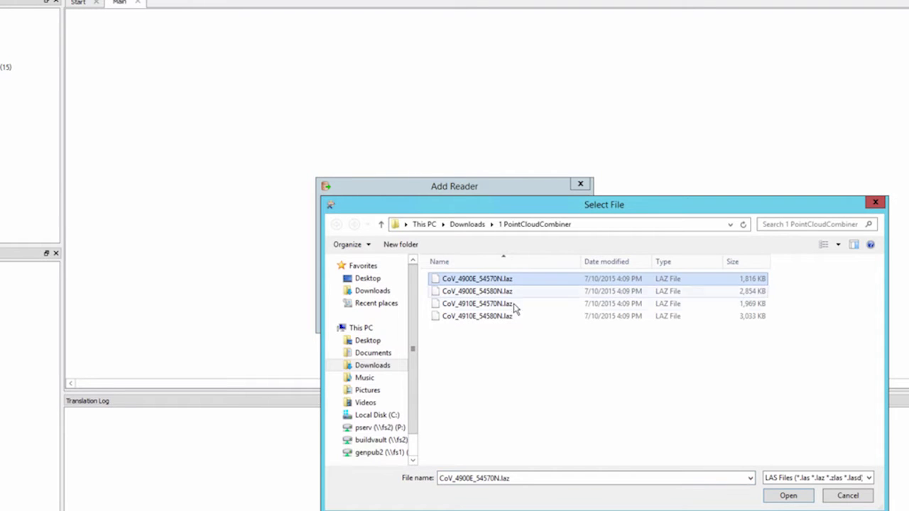
{"action": "left_click", "coordinate": [513, 320], "text": "shift"}
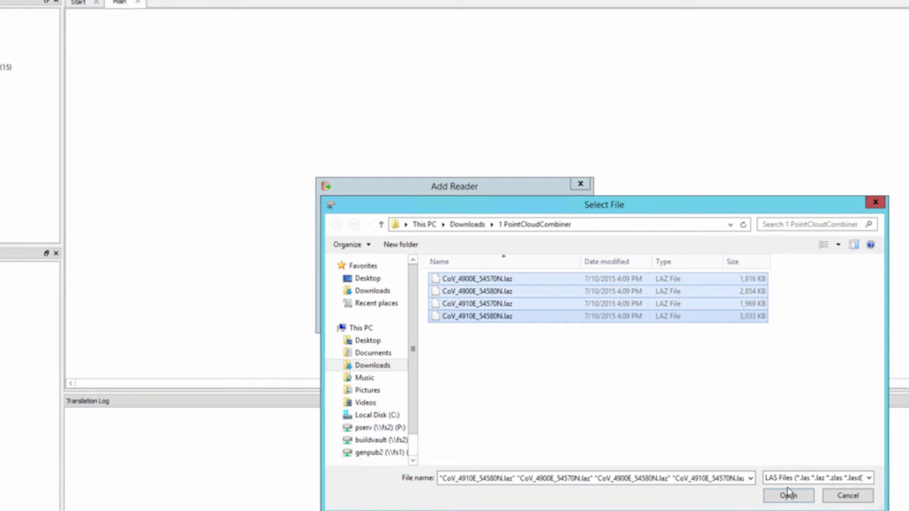
{"action": "left_click", "coordinate": [789, 496]}
{"action": "left_click", "coordinate": [519, 318]}
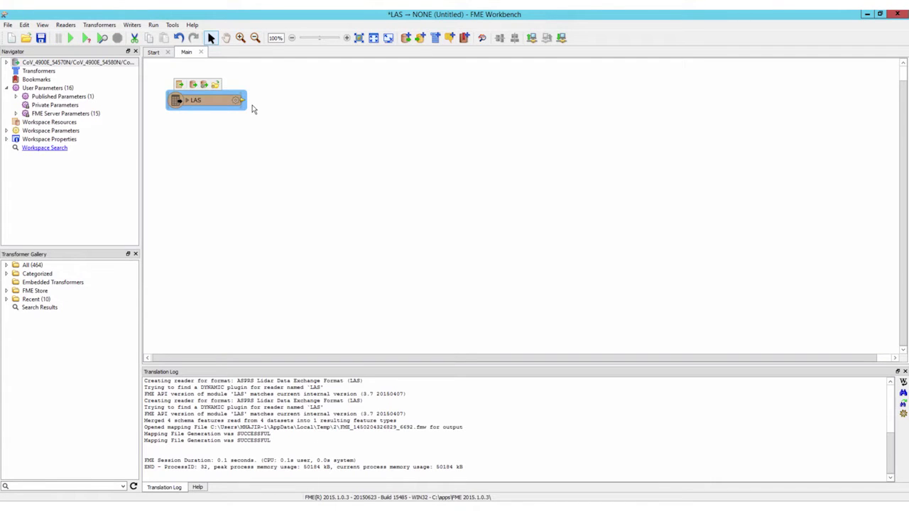
Step: Attach a PointCloudCombiner from the Point Cloud category to the LAS reader's output
{"action": "left_click", "coordinate": [241, 102]}
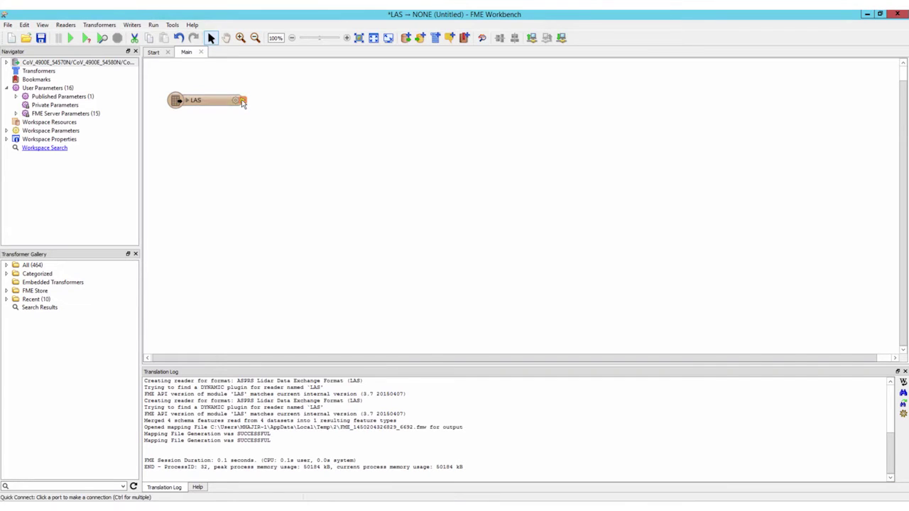
{"action": "type", "text": "pointc"}
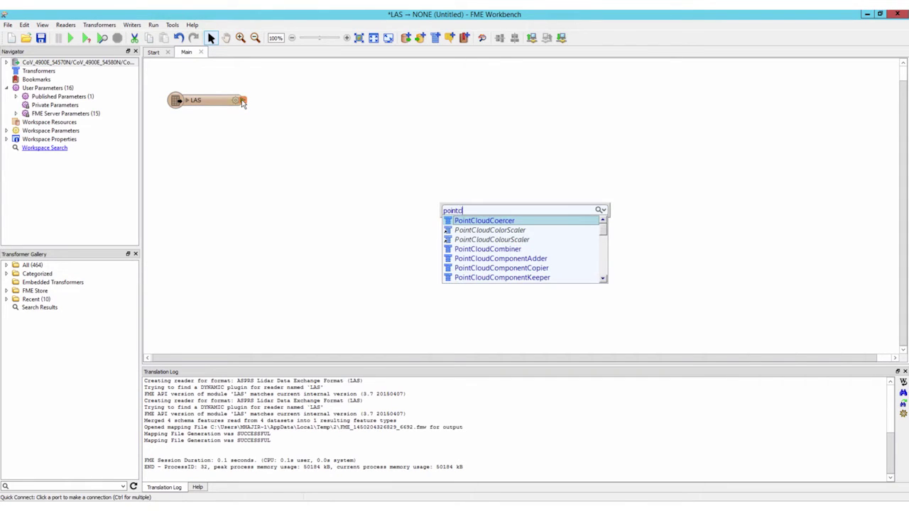
{"action": "type", "text": "loudcom"}
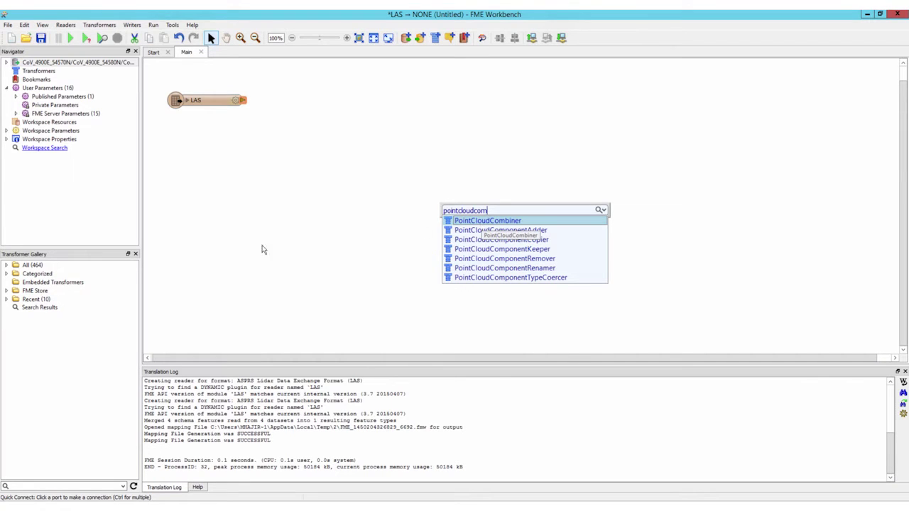
{"action": "left_click", "coordinate": [7, 274]}
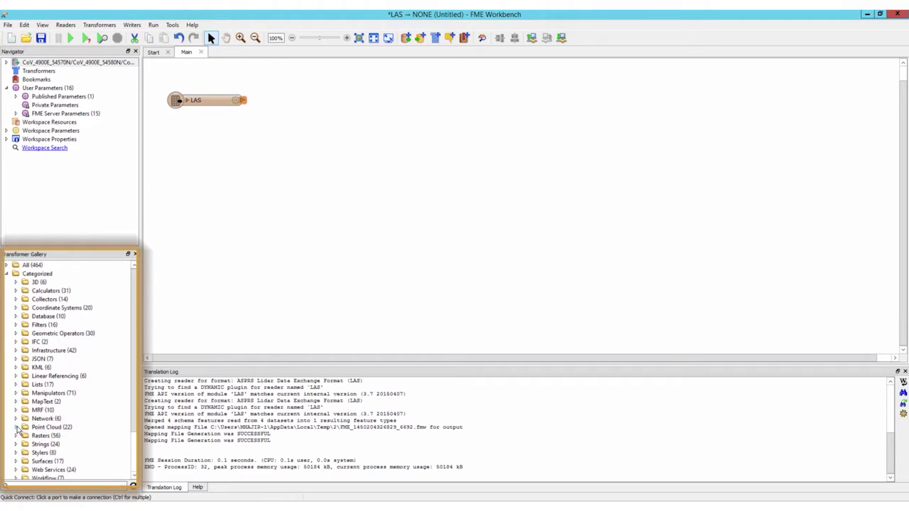
{"action": "left_click", "coordinate": [17, 427]}
{"action": "scroll", "coordinate": [68, 369], "scroll_direction": "down", "scroll_amount": 4}
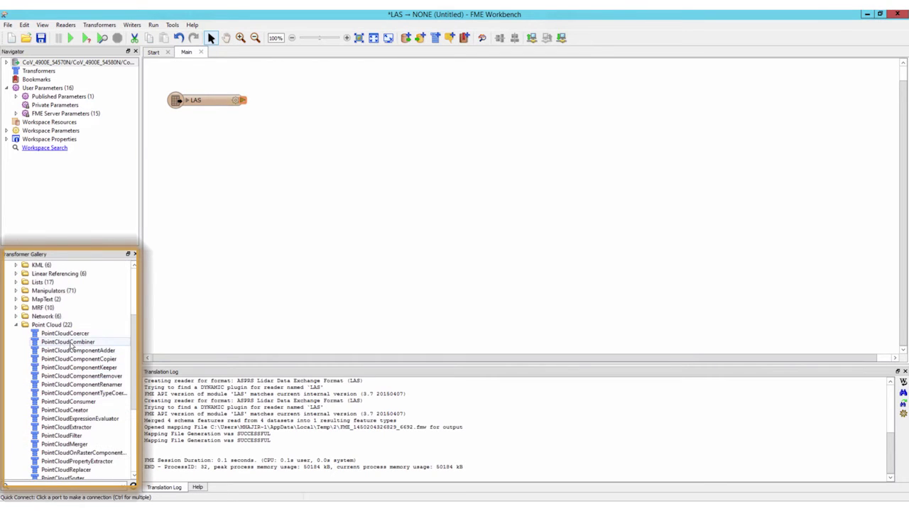
{"action": "left_click", "coordinate": [71, 344]}
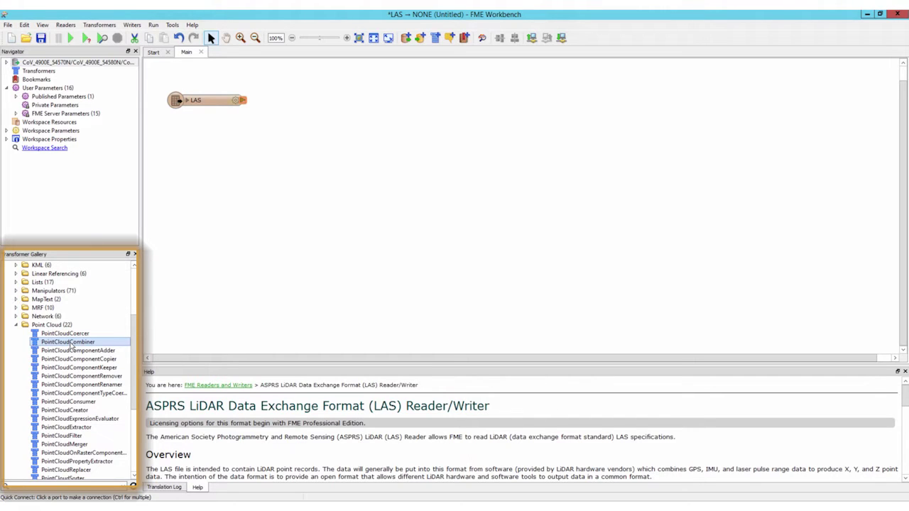
{"action": "double_click", "coordinate": [71, 343]}
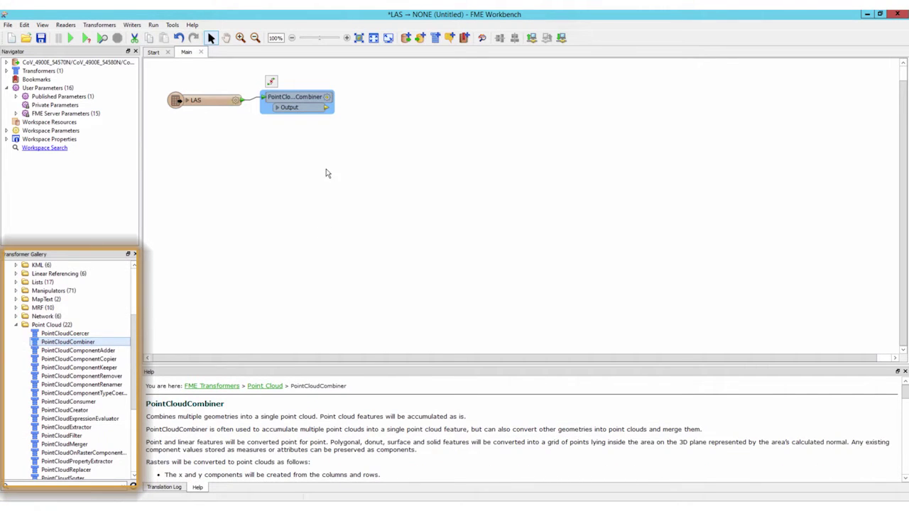
Step: Keep the combiner's default parameters, connect an Inspector to its Output, and run the workspace
{"action": "left_click", "coordinate": [328, 99]}
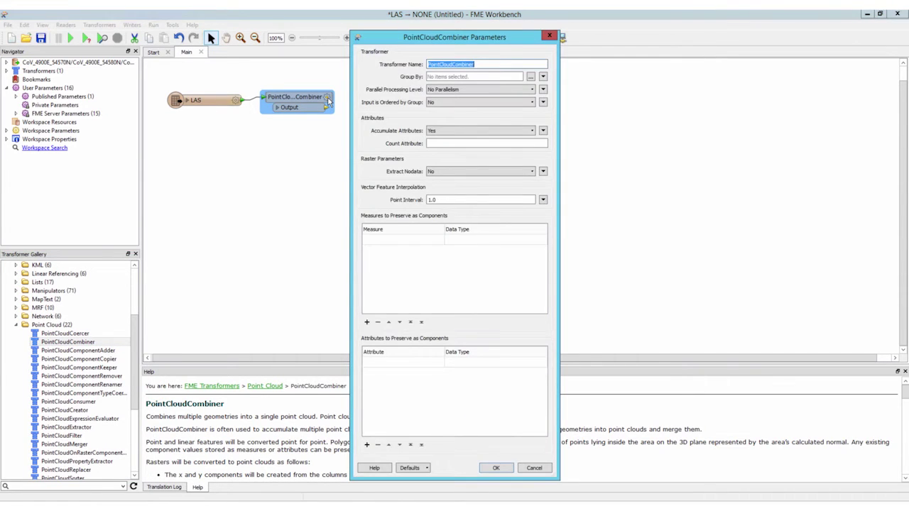
{"action": "left_click", "coordinate": [489, 468]}
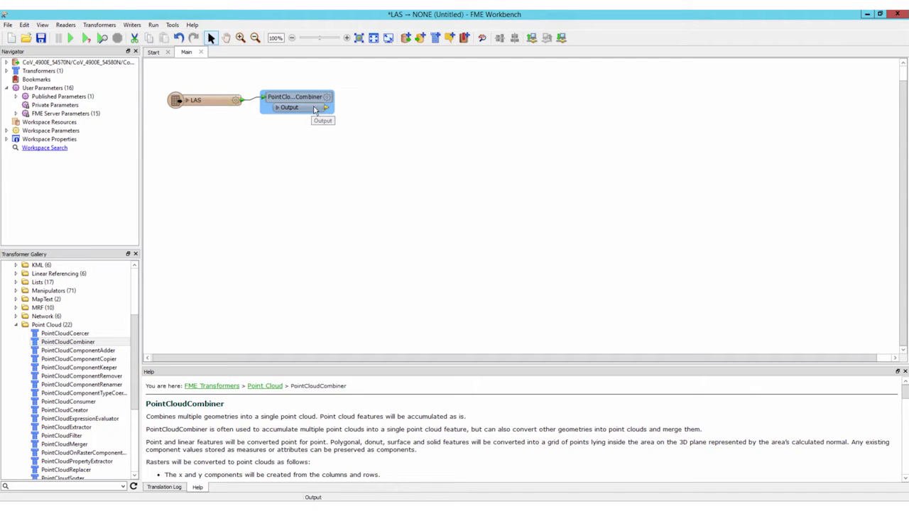
{"action": "right_click", "coordinate": [315, 110]}
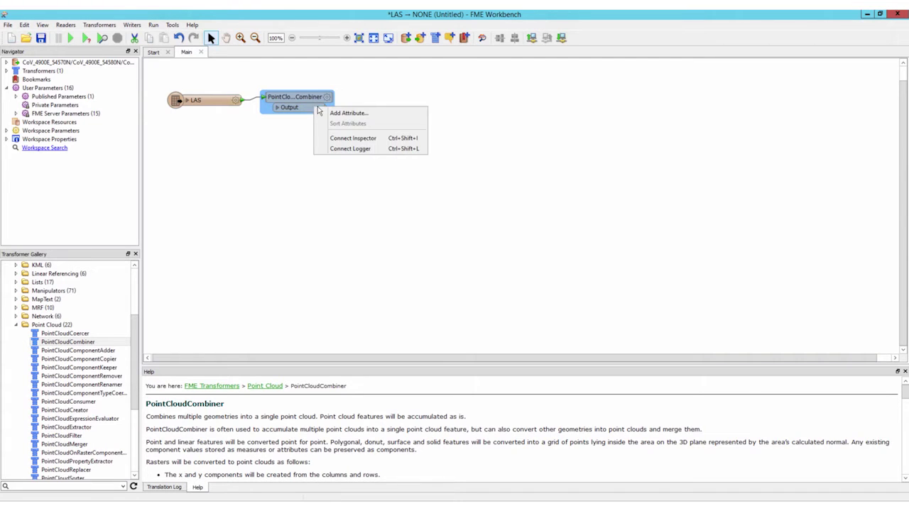
{"action": "left_click", "coordinate": [343, 139]}
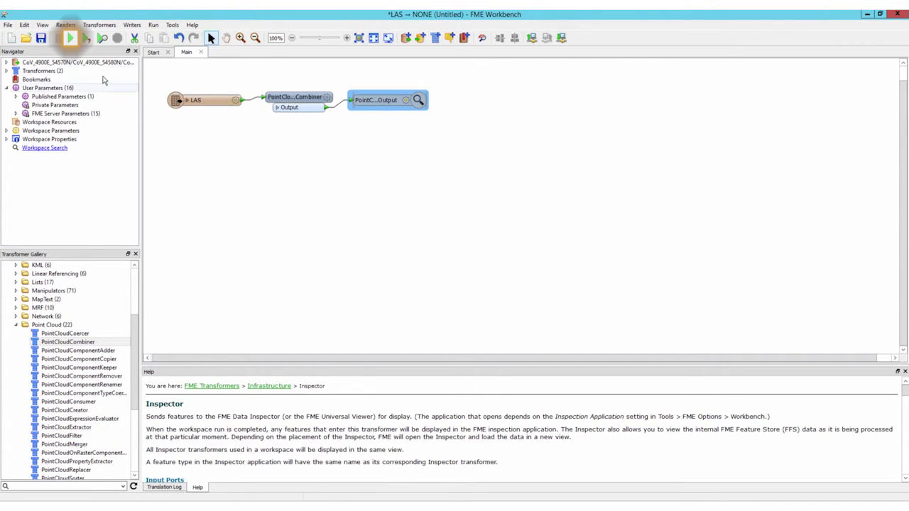
{"action": "left_click", "coordinate": [71, 39]}
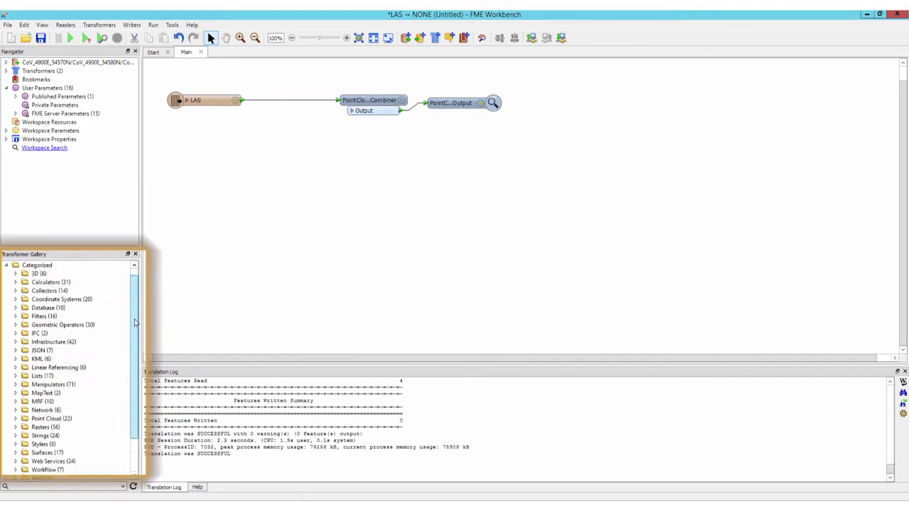
Step: Drop a PointCloudThinner onto the LAS-to-combiner link, keeping every 5th point
{"action": "scroll", "coordinate": [130, 366], "scroll_direction": "down", "scroll_amount": 5}
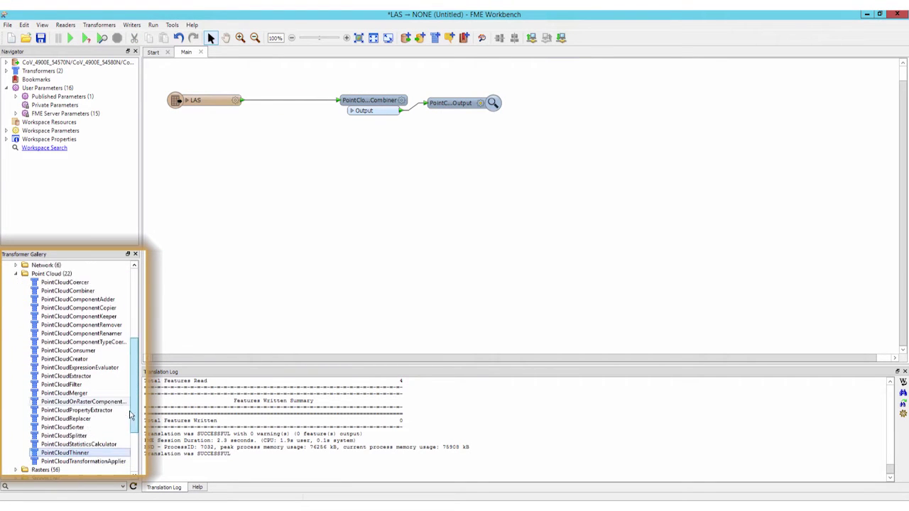
{"action": "double_click", "coordinate": [64, 419]}
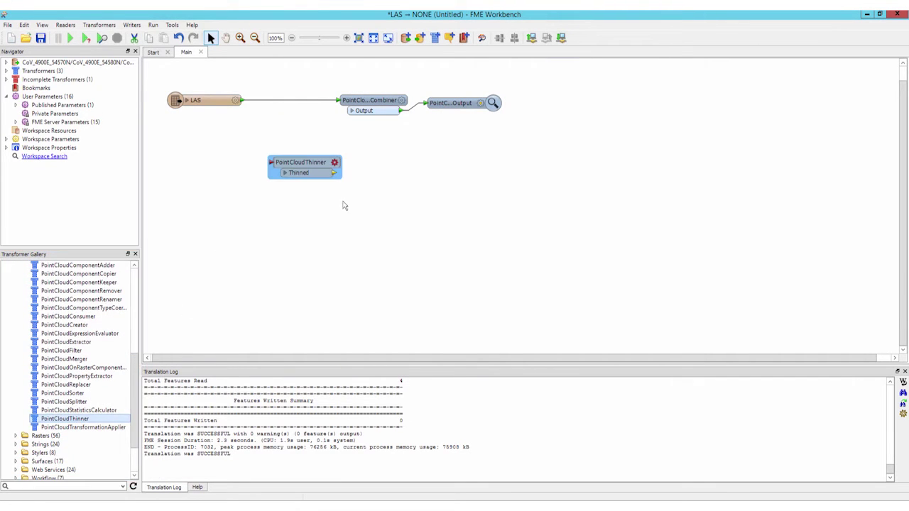
{"action": "left_click_drag", "start_coordinate": [312, 162], "coordinate": [304, 101]}
{"action": "left_click", "coordinate": [324, 101]}
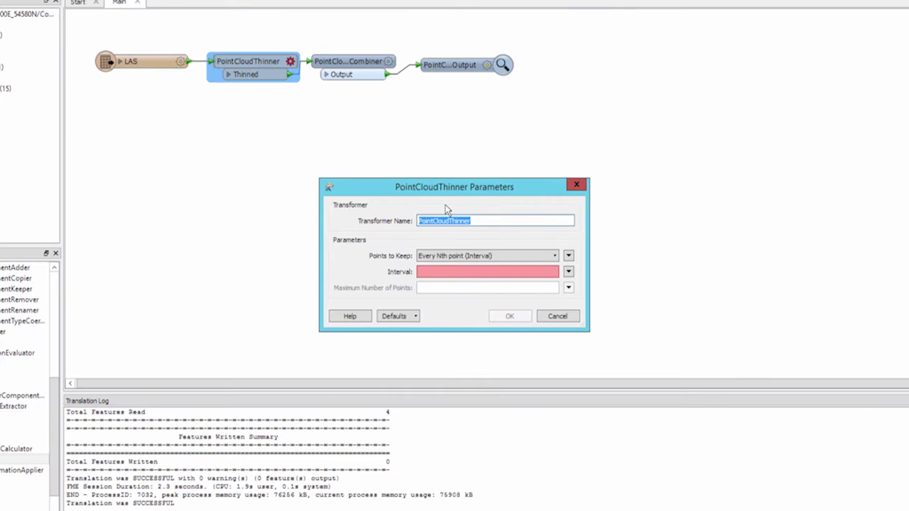
{"action": "left_click", "coordinate": [555, 257]}
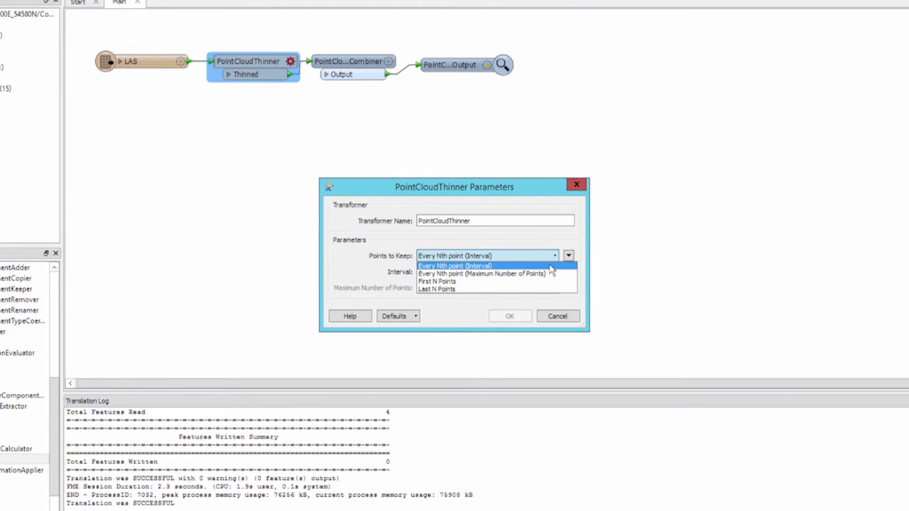
{"action": "left_click", "coordinate": [551, 267]}
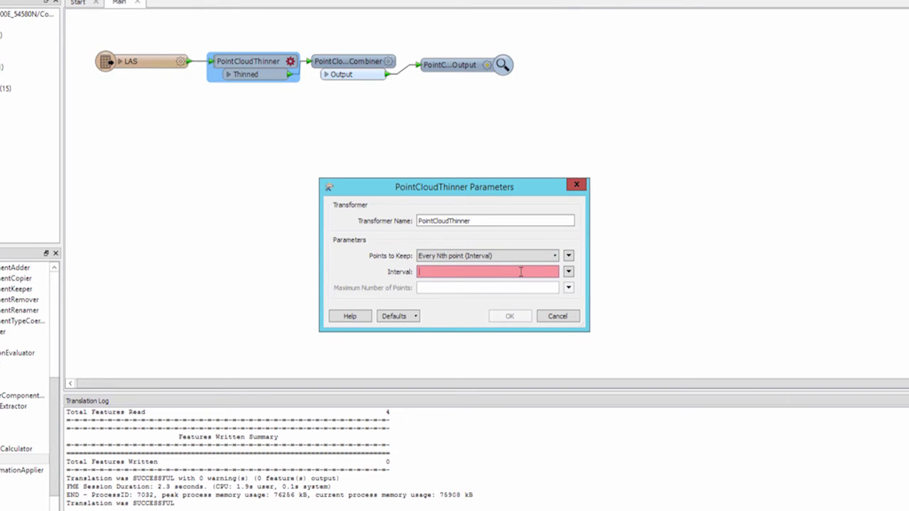
{"action": "type", "text": "5"}
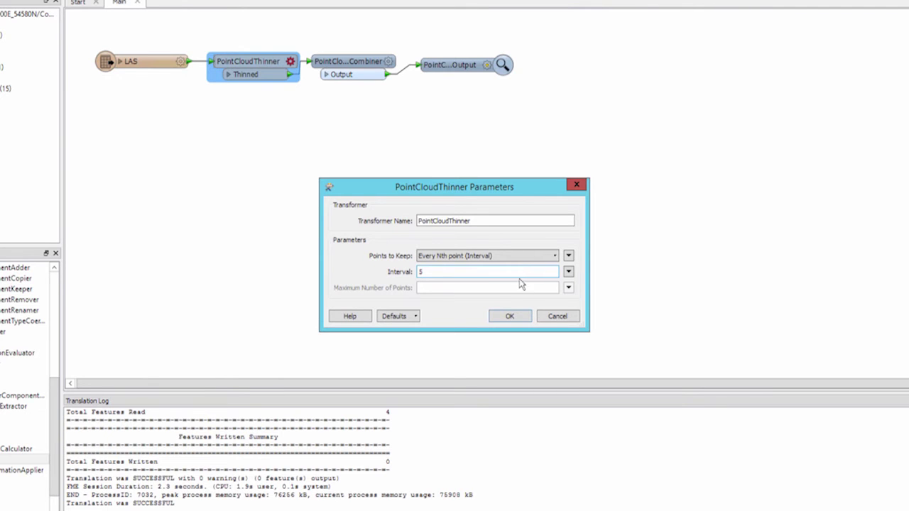
{"action": "left_click", "coordinate": [518, 317]}
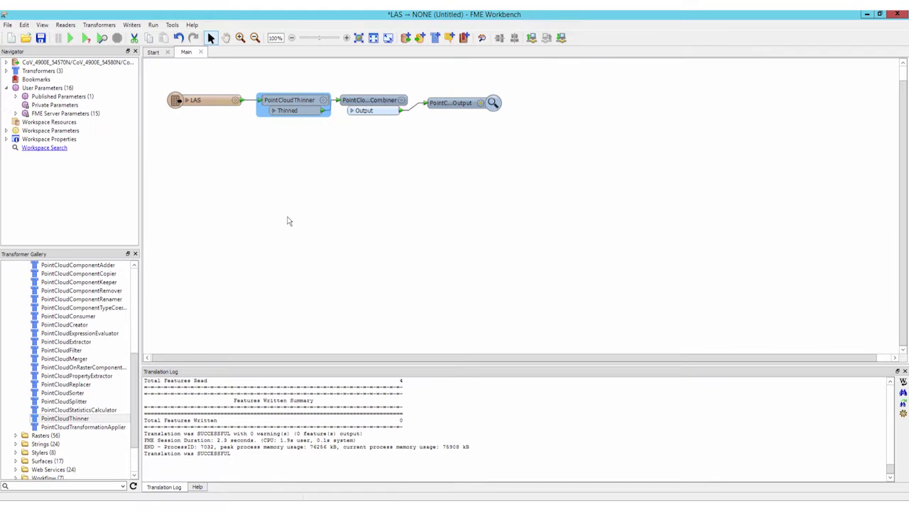
Step: Run the thinned workspace, zoom into the result, and compare it with View 1
{"action": "left_click", "coordinate": [70, 38]}
{"action": "left_click_drag", "start_coordinate": [481, 175], "coordinate": [519, 202]}
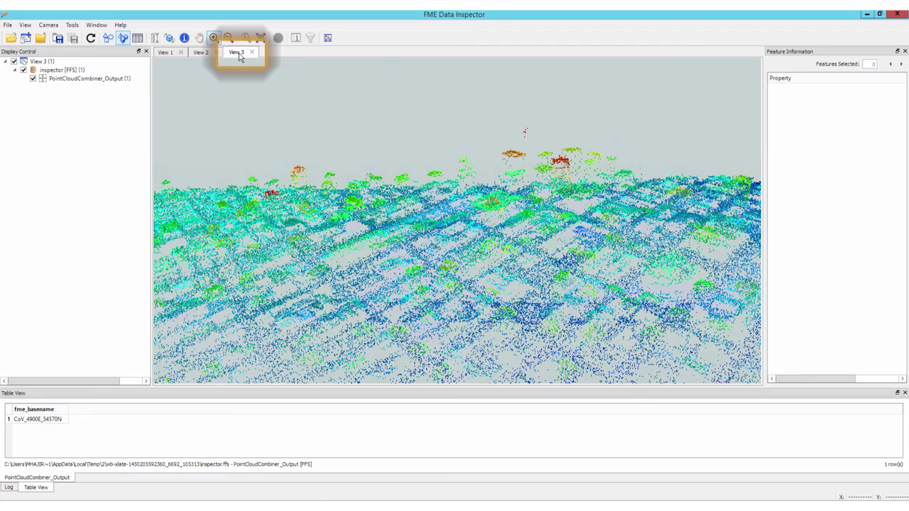
{"action": "left_click", "coordinate": [164, 53]}
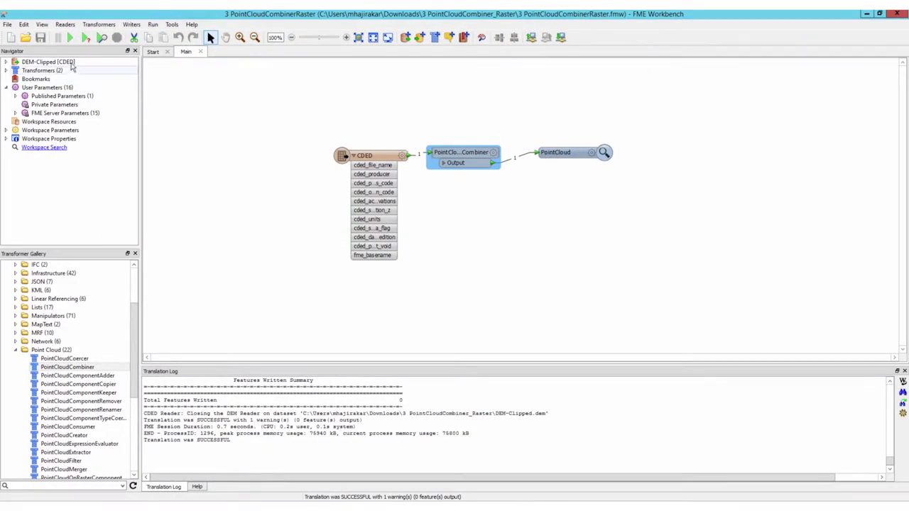
Step: In the CDED DEM workspace, open the PointCloudCombiner parameters and close them unchanged
{"action": "left_click", "coordinate": [72, 64]}
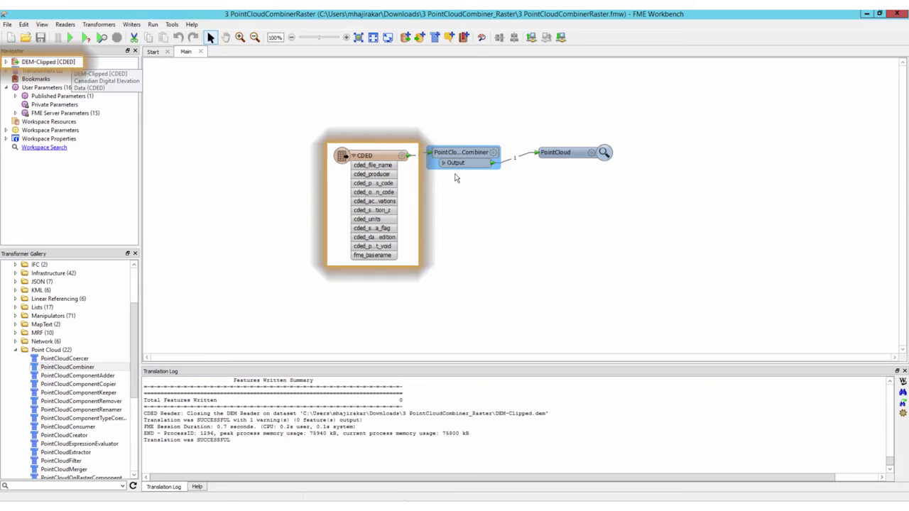
{"action": "left_click", "coordinate": [492, 153]}
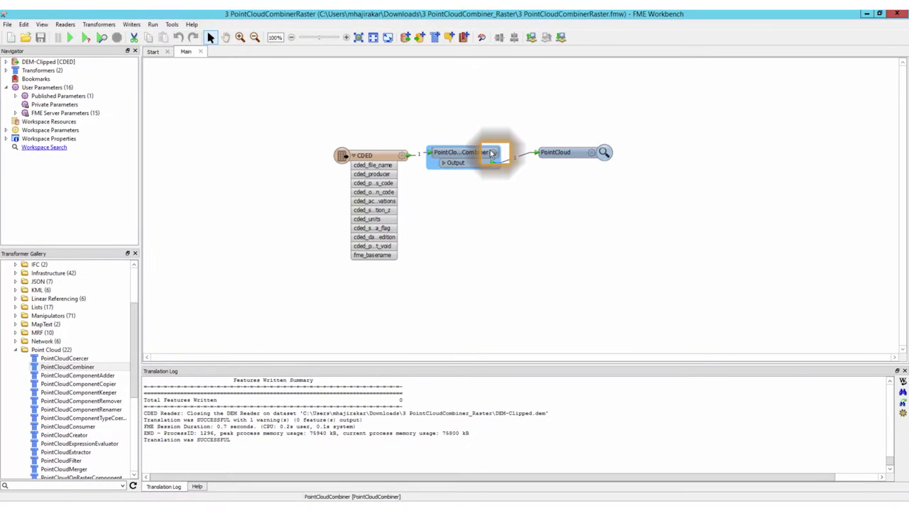
{"action": "left_click", "coordinate": [491, 153]}
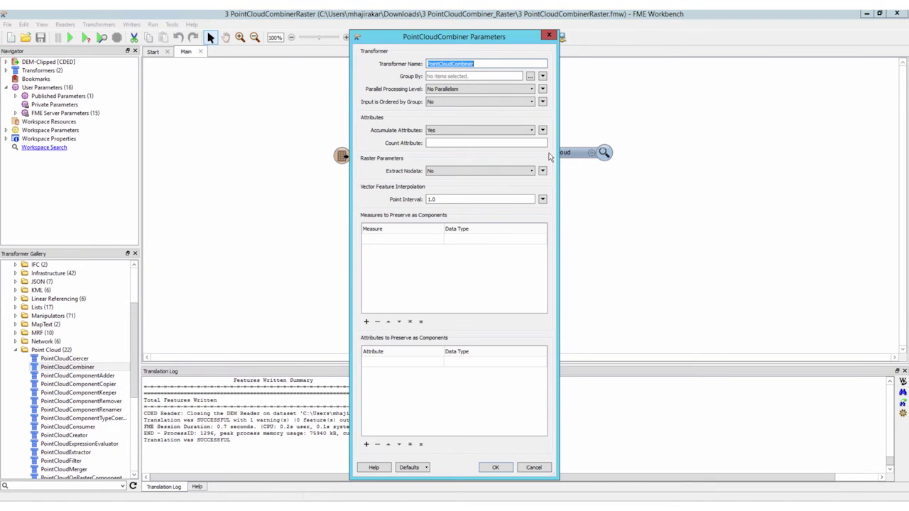
{"action": "left_click", "coordinate": [501, 466]}
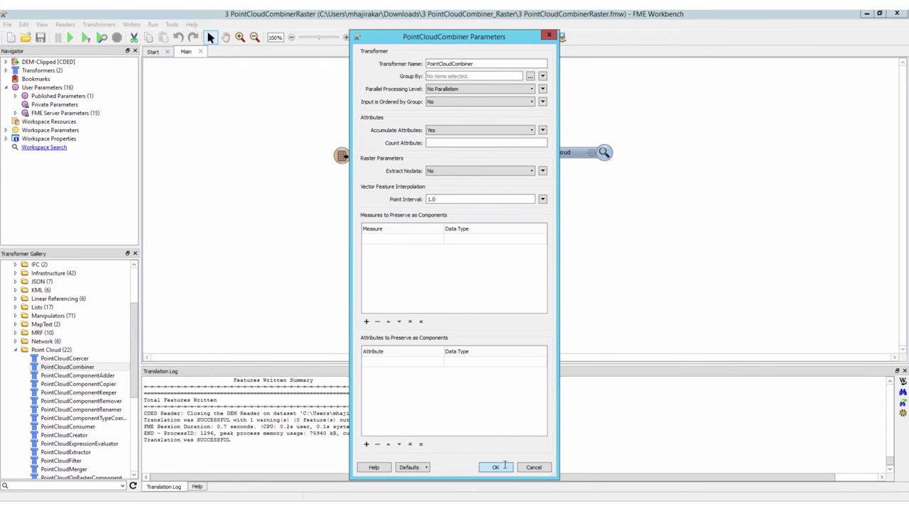
{"action": "left_click", "coordinate": [504, 467]}
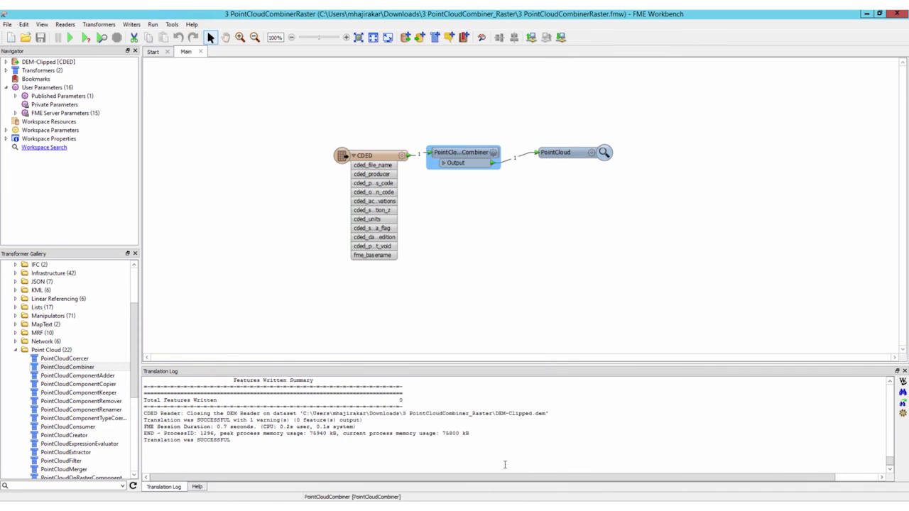
Step: Run the DEM workspace and orbit the colour-coded point cloud into a perspective view
{"action": "left_click", "coordinate": [72, 40]}
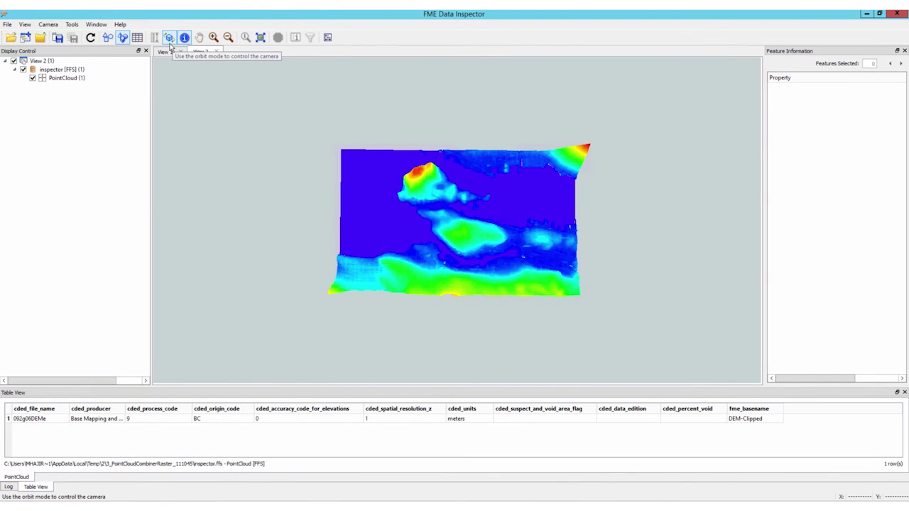
{"action": "left_click", "coordinate": [169, 36]}
{"action": "left_click_drag", "start_coordinate": [442, 324], "coordinate": [400, 147]}
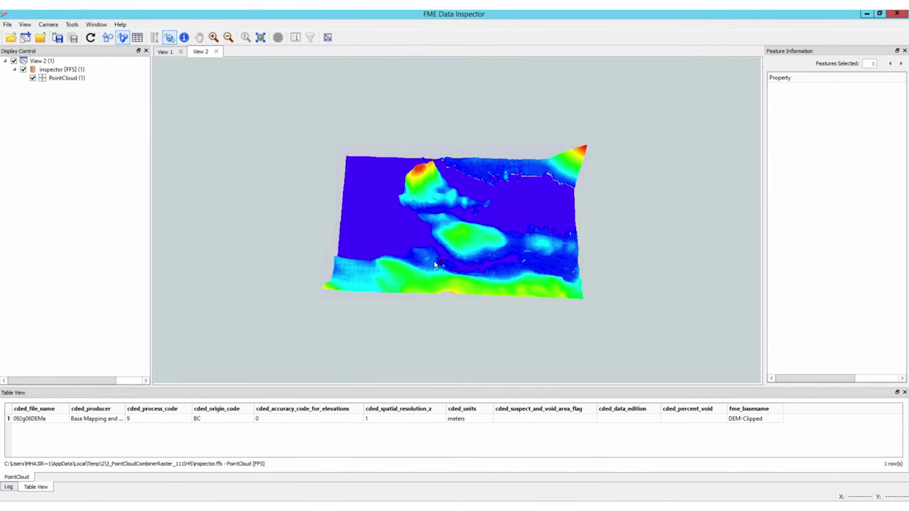